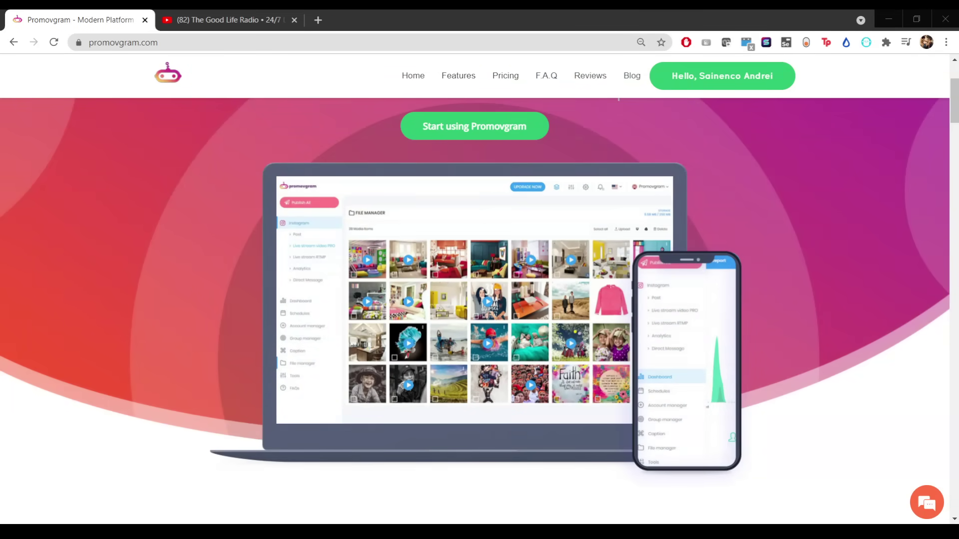
Focus the browser showing the Promovgram homepage and its live streaming Features section
click(542, 18)
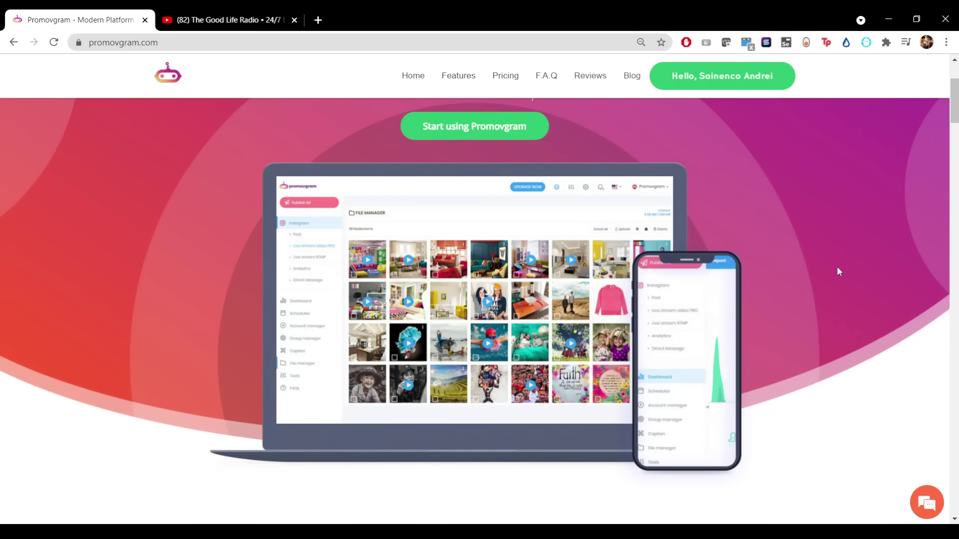
scroll(837, 268, down, 5)
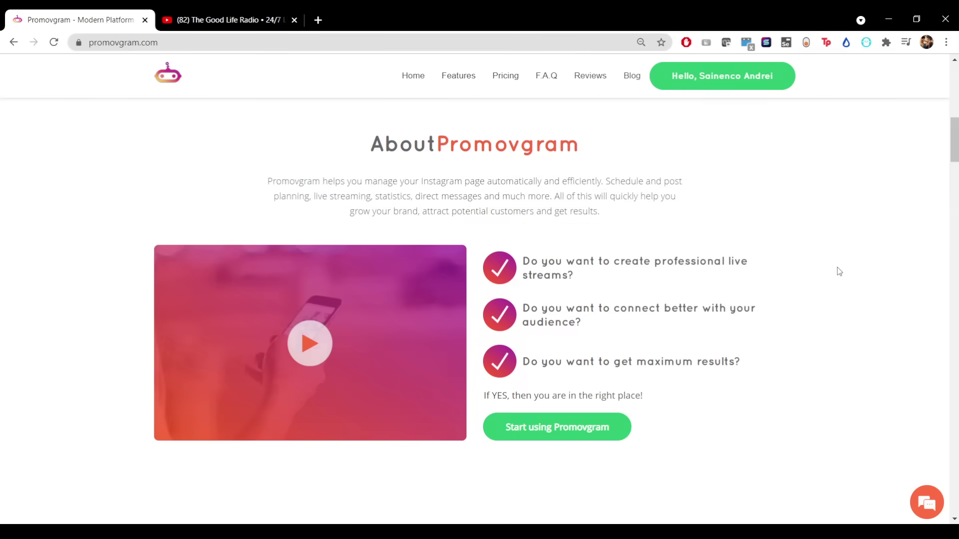
scroll(838, 272, down, 5)
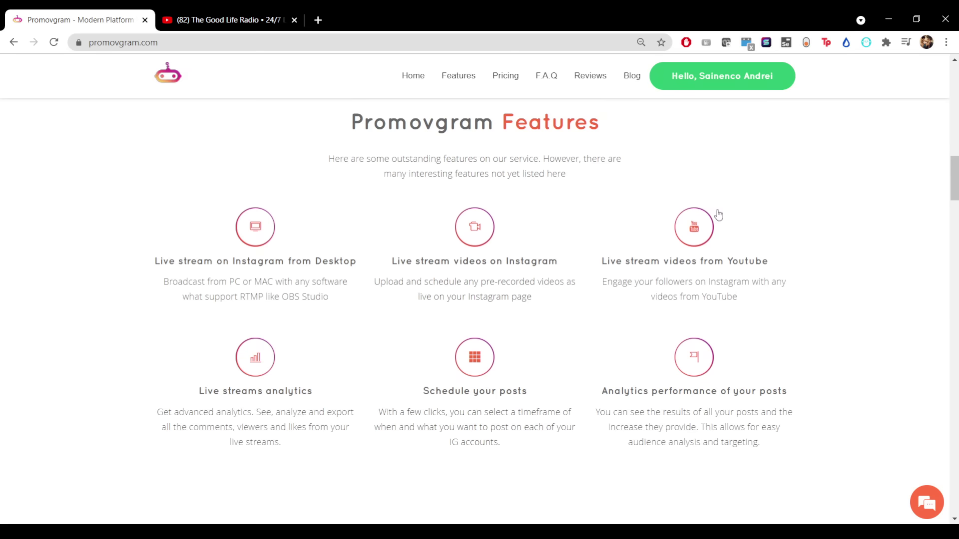
Paste the Good Life Radio YouTube link into Instagram Live from YouTube and select the test account
click(698, 242)
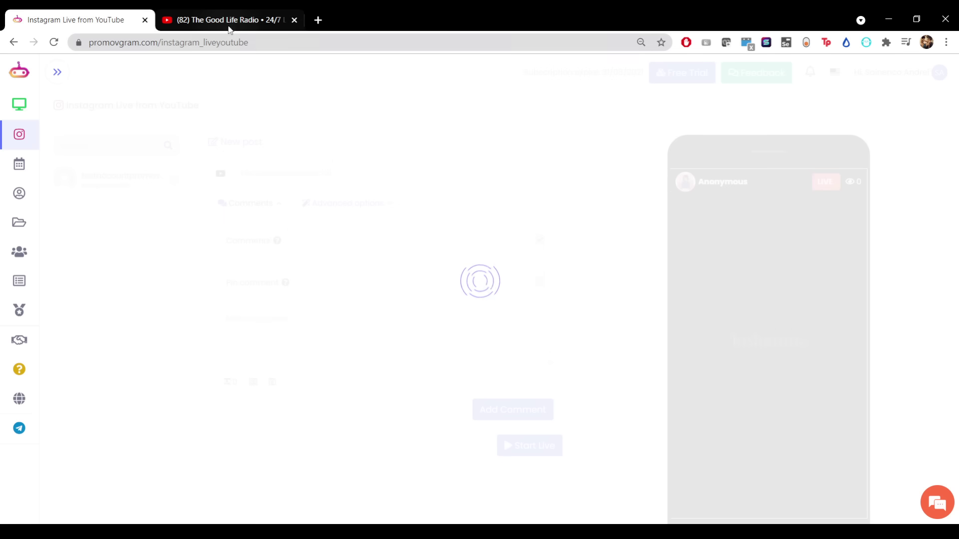
click(229, 21)
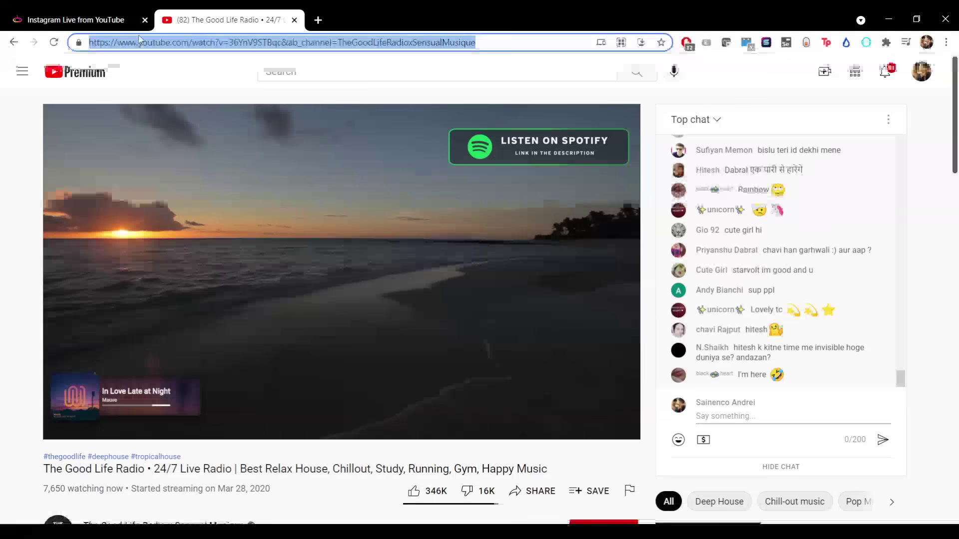
key(ctrl+shift+Tab)
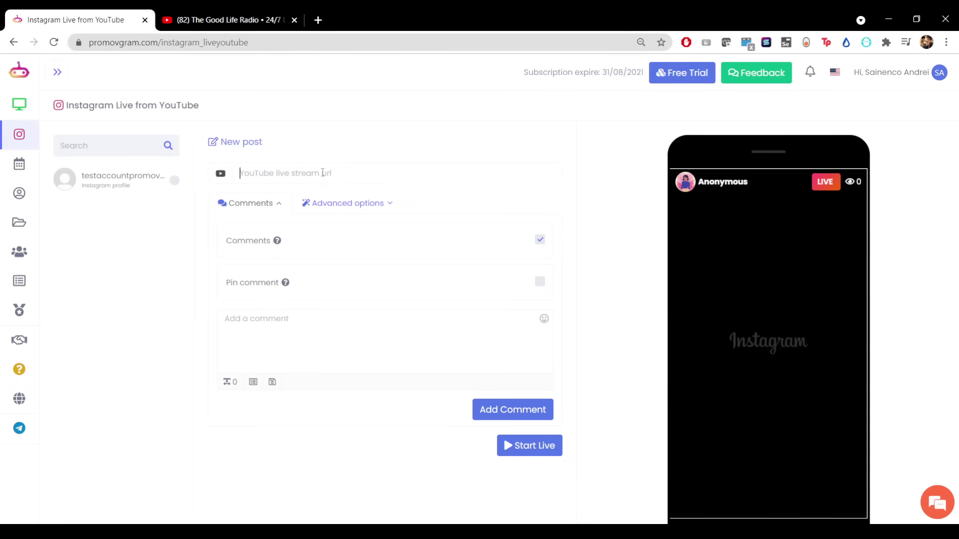
key(ctrl+v)
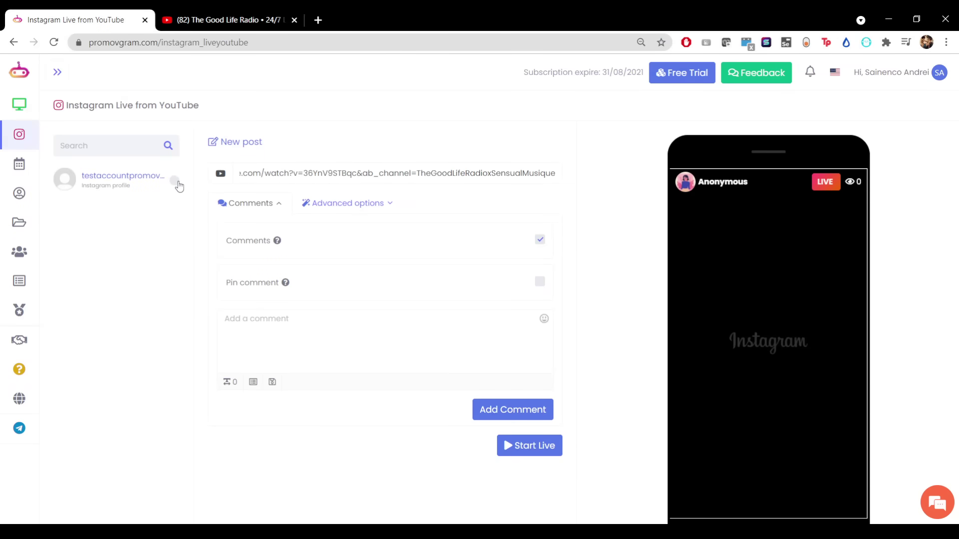
click(175, 182)
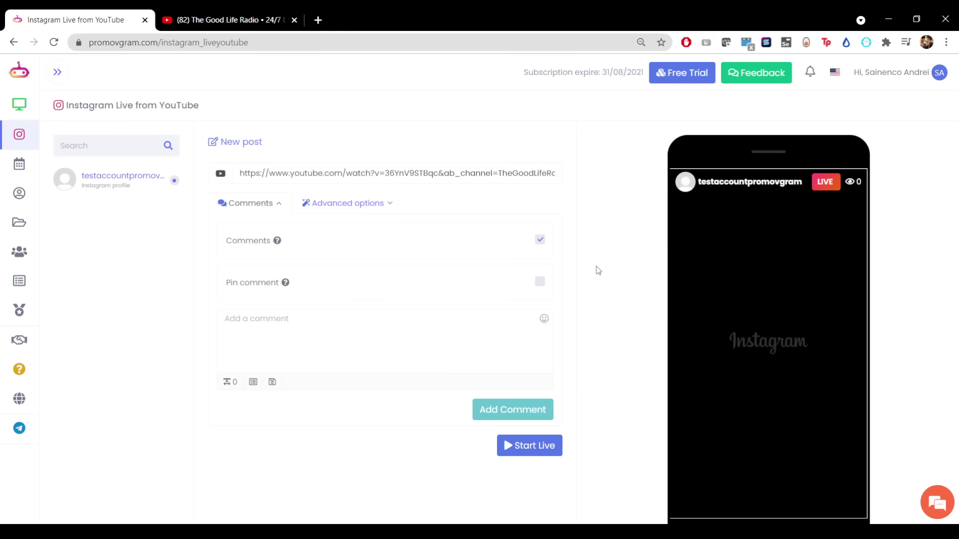
Enable Comments and Pin comment with 'Hello' drafted, and show the Advanced options
click(539, 241)
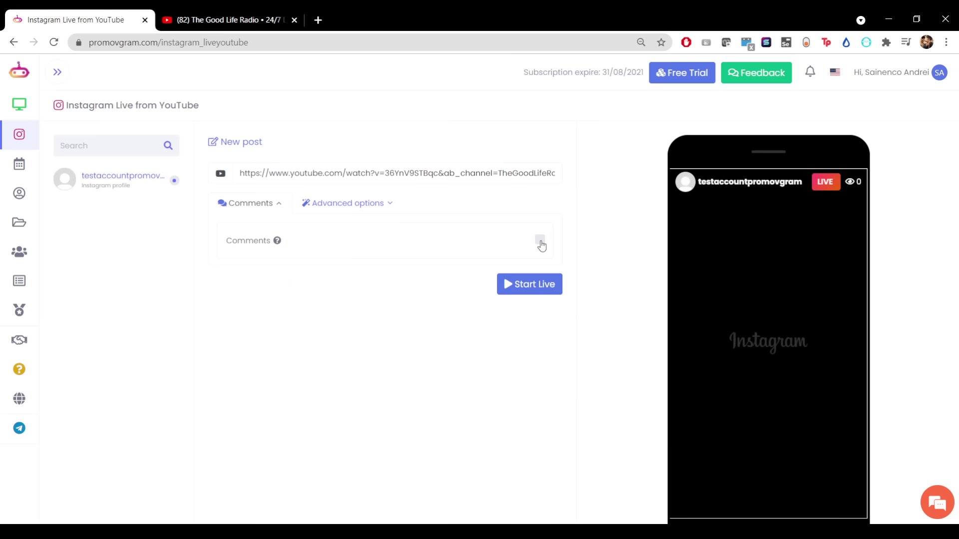
click(541, 241)
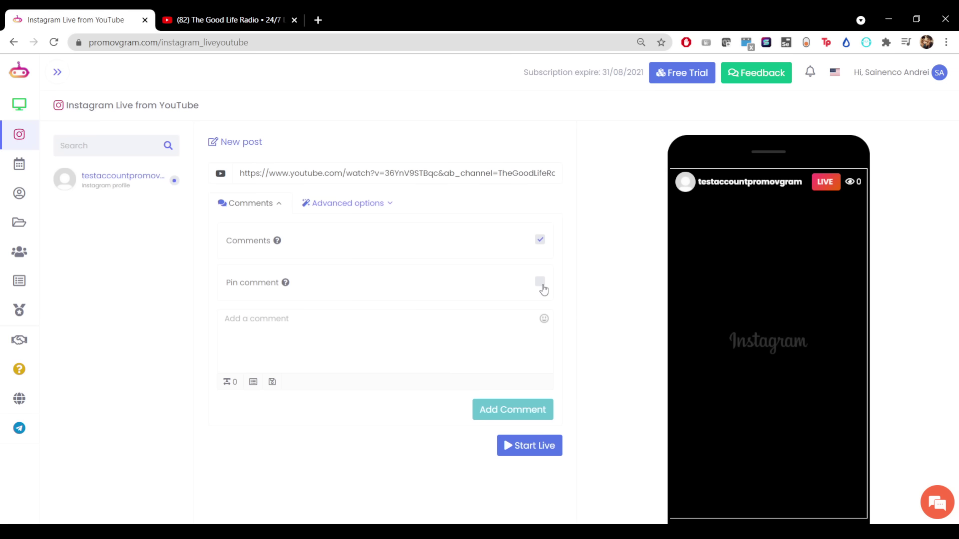
click(541, 283)
click(473, 319)
text(Hello)
click(380, 206)
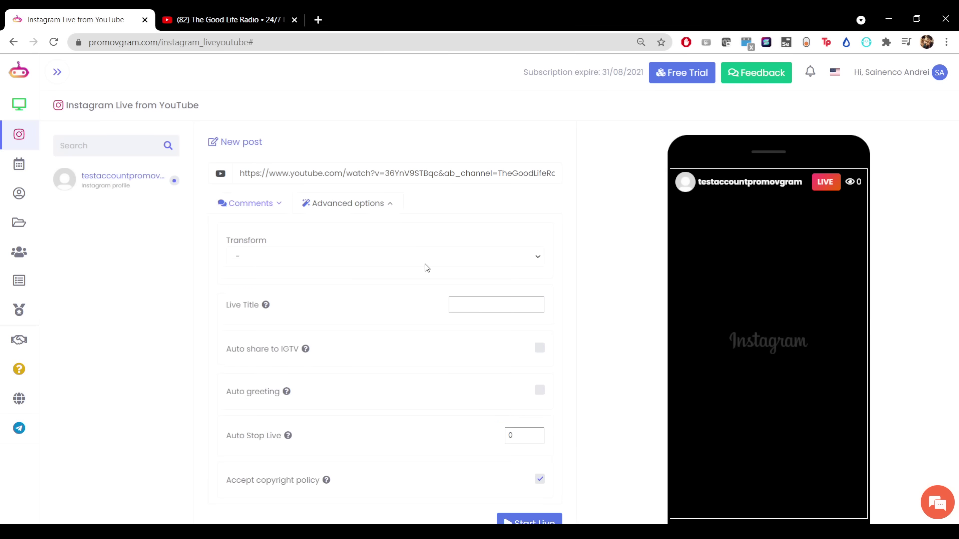
Rotate the stream 90 degrees clockwise, enter a stream title, and enable IGTV sharing with a title
click(413, 293)
click(489, 306)
text(T)
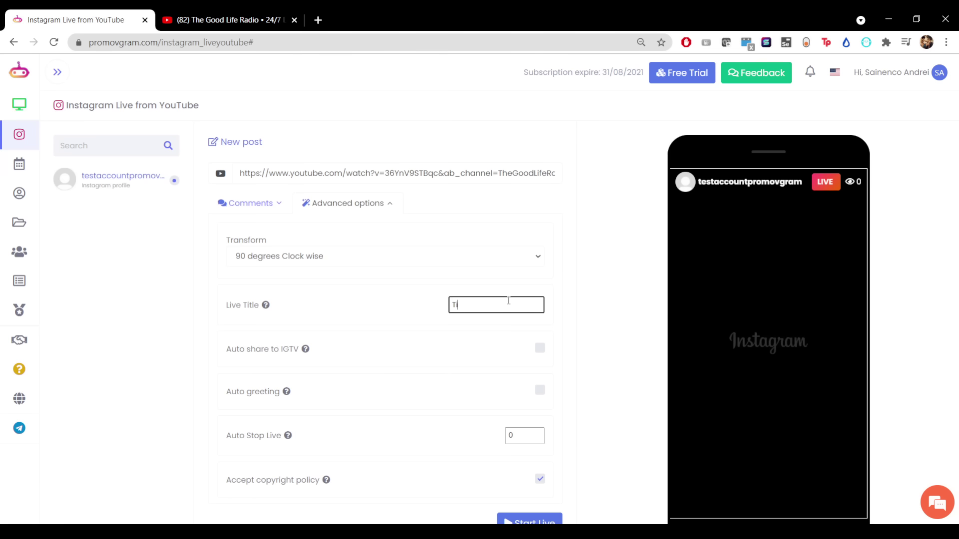
text(tle)
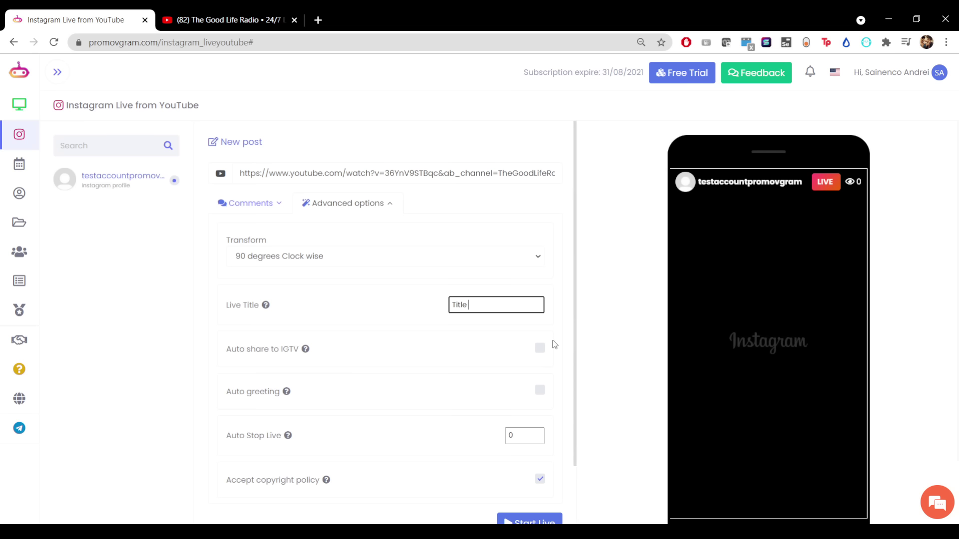
click(539, 351)
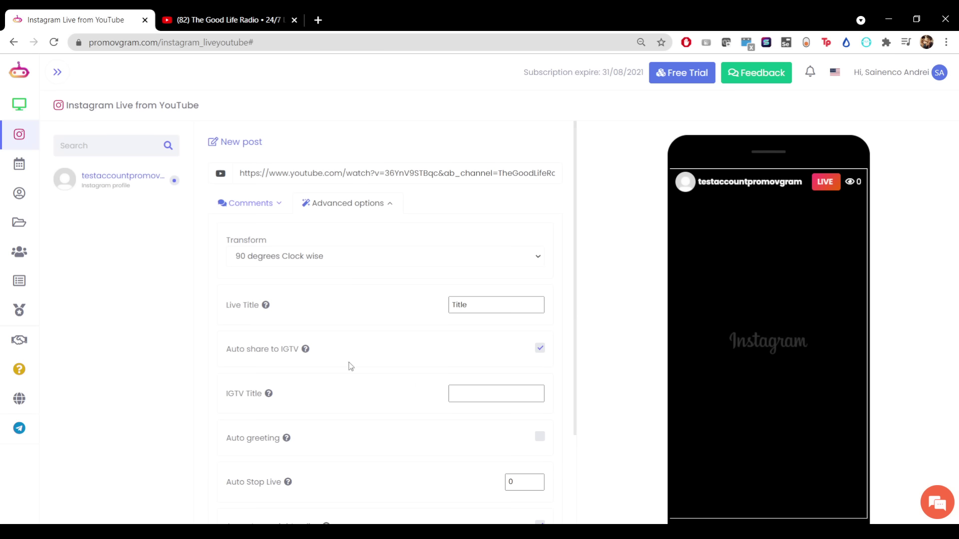
click(471, 395)
text(S)
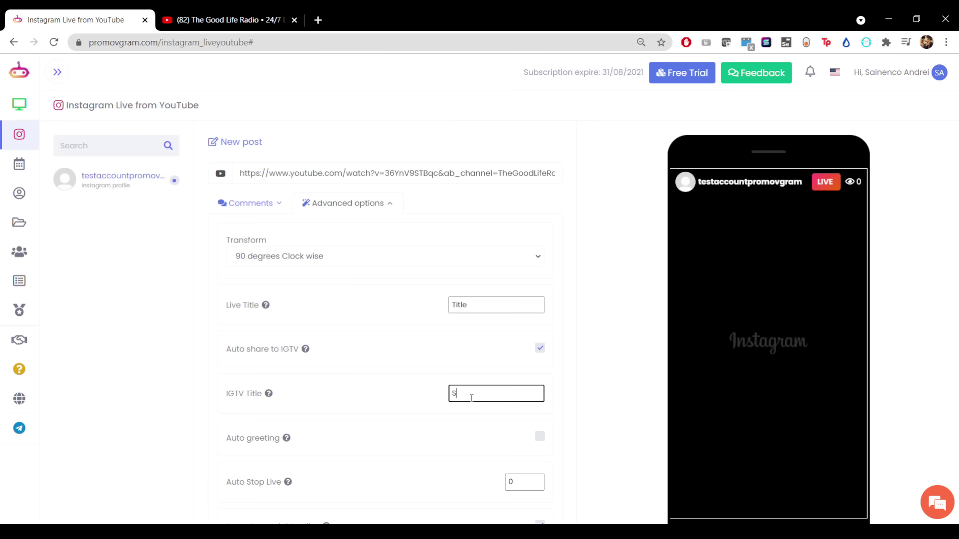
text(aved vide)
scroll(472, 398, down, 2)
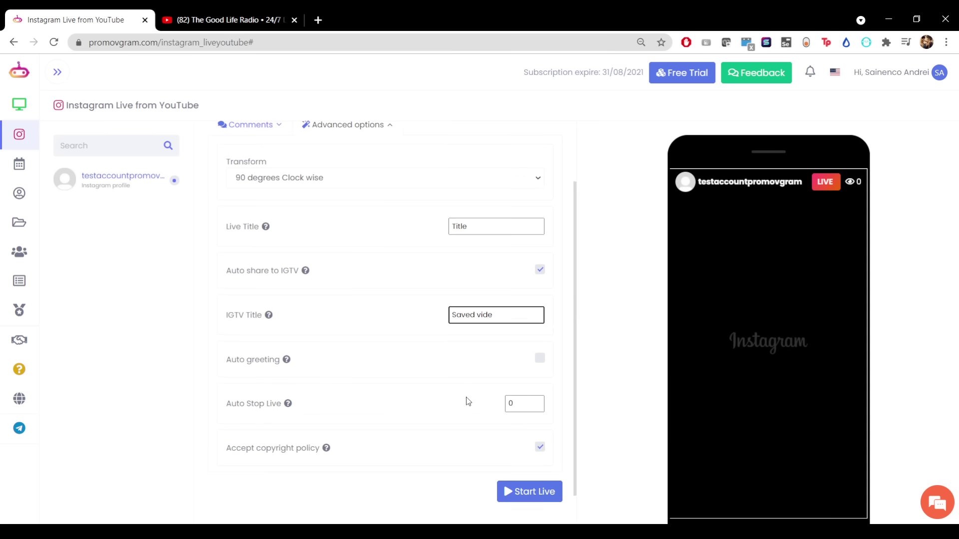
Enable Auto greeting, set Auto Stop Live to 60, and start the live stream
click(539, 361)
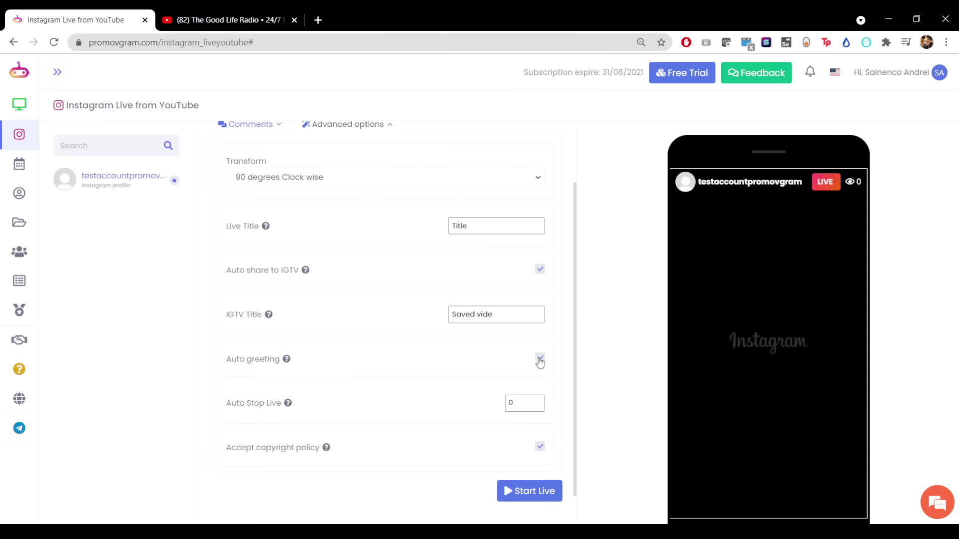
double_click(525, 402)
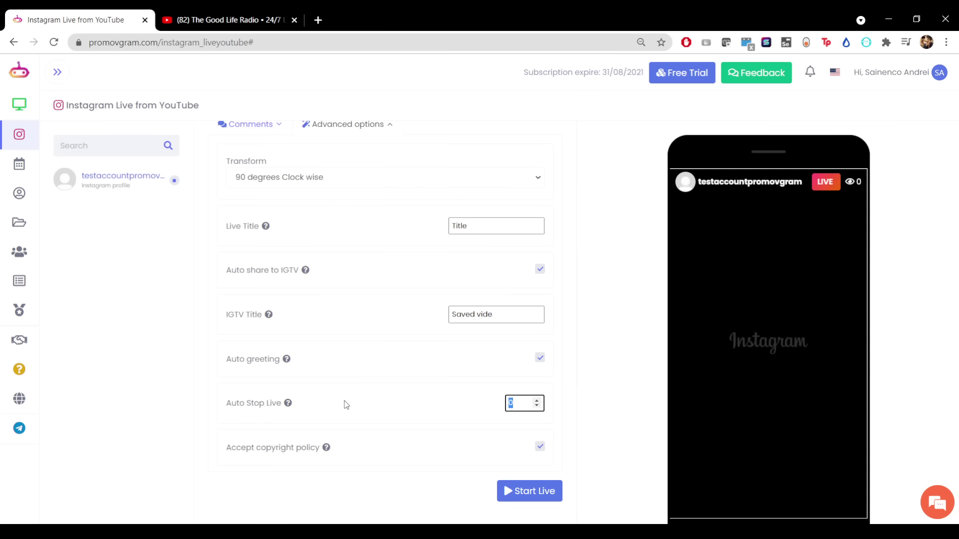
text(6)
click(516, 492)
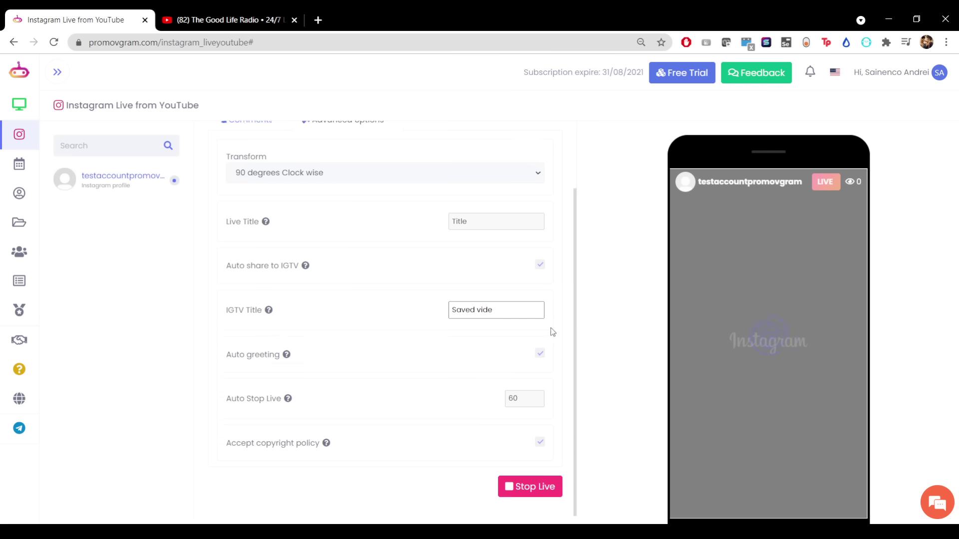
scroll(375, 285, up, 2)
Bring the Comments panel with the Hello draft back into view during the live stream
click(251, 203)
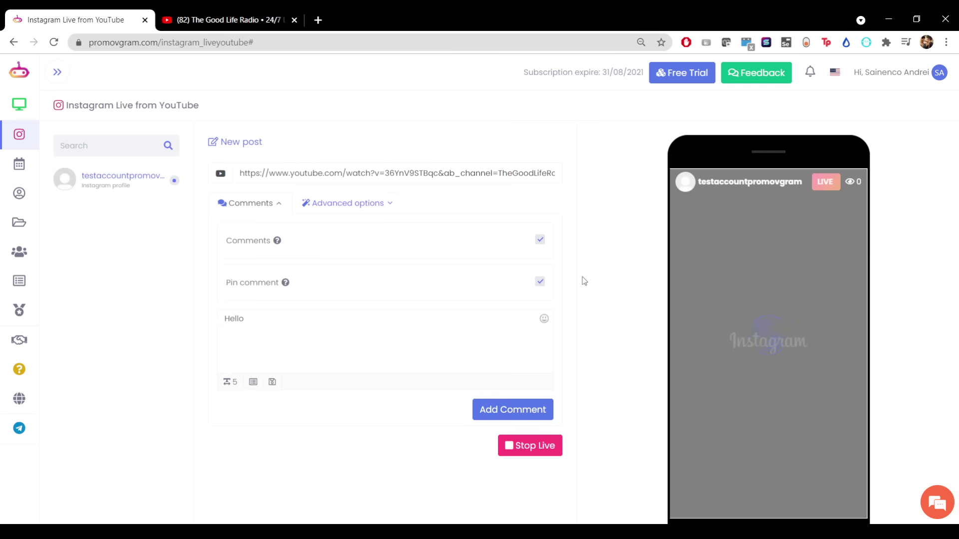
Pin the Hello comment, then unpin, clear the box, and post 'hello there'
click(539, 280)
click(540, 282)
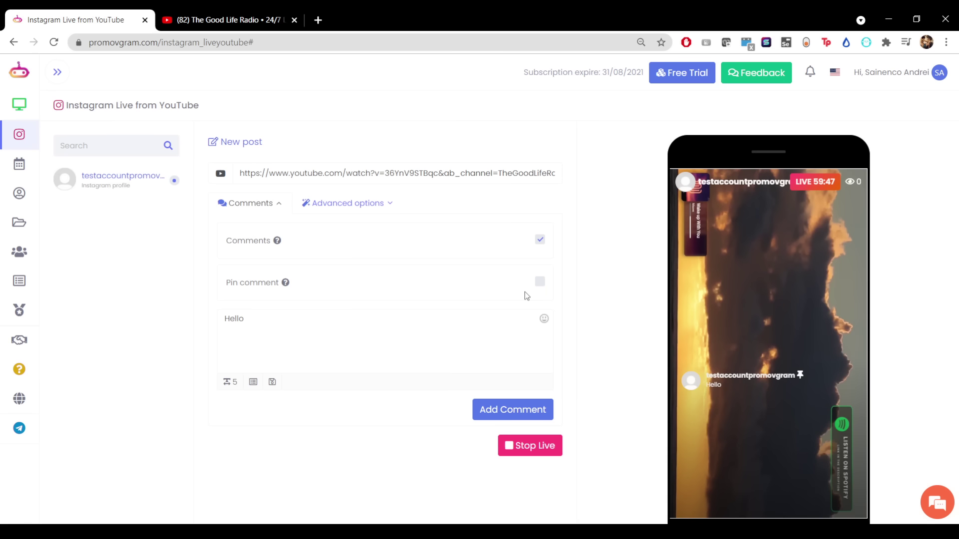
click(434, 333)
key(ctrl+a)
key(BackSpace)
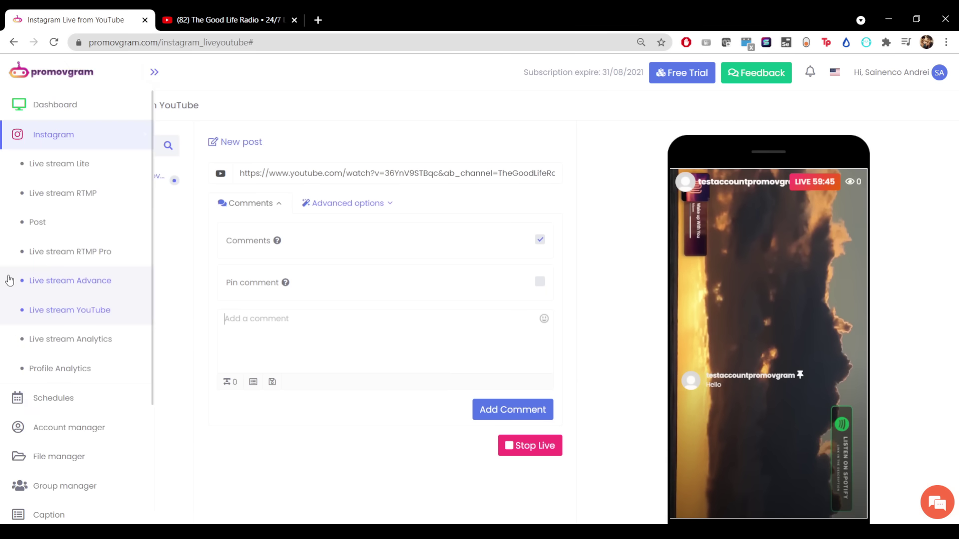
text(h)
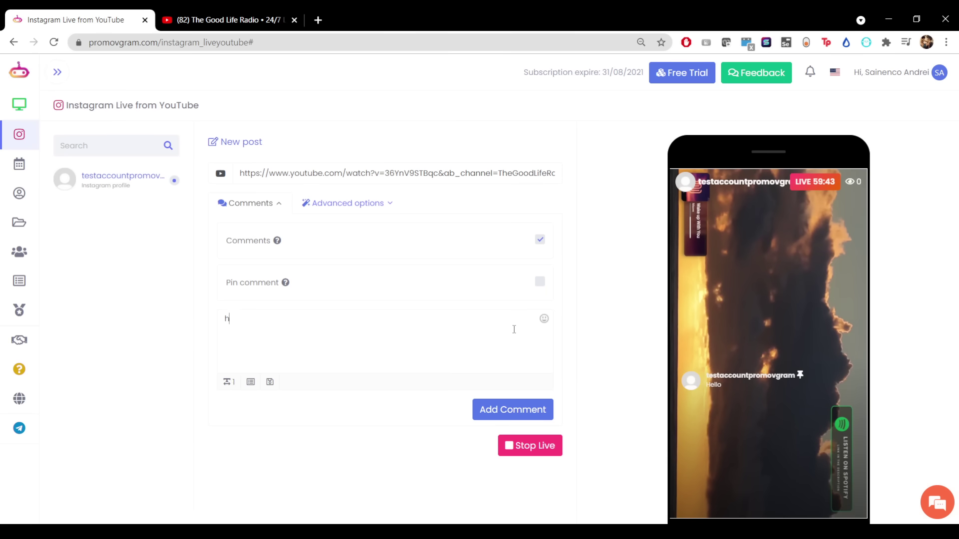
text(ello ther)
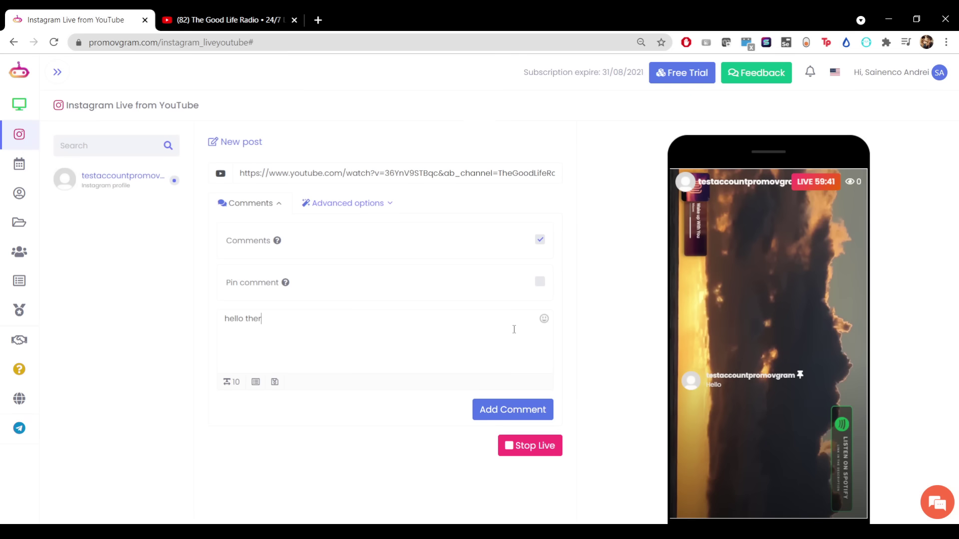
text(e)
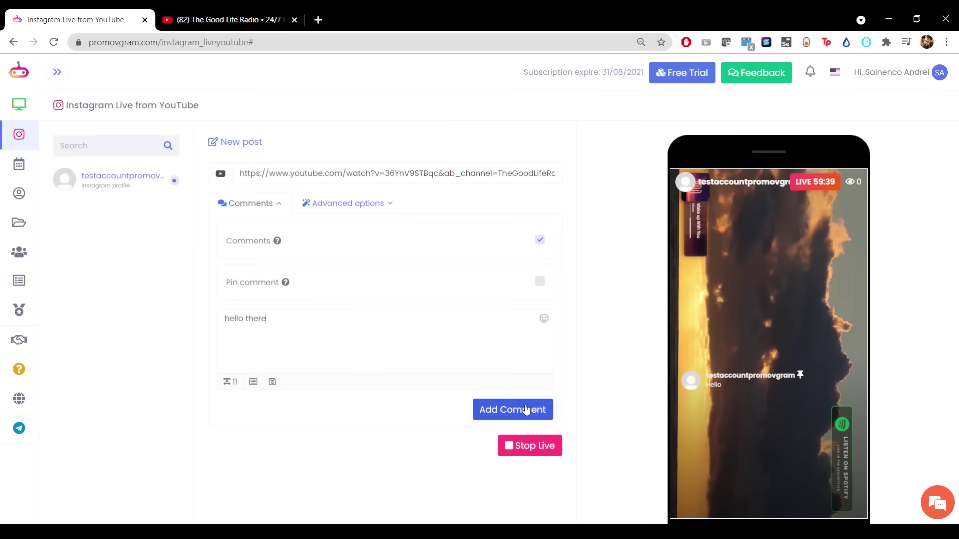
click(526, 410)
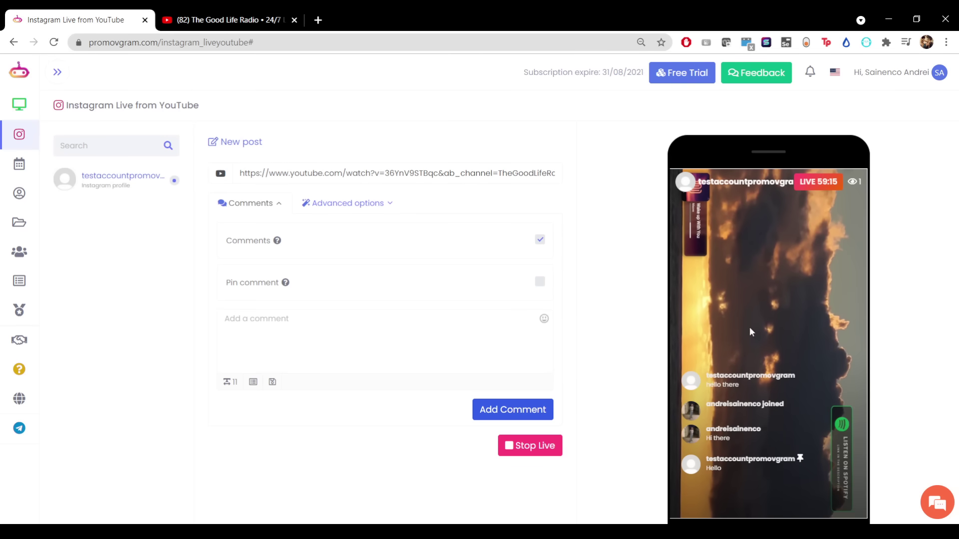
Stop the Instagram live broadcast
click(550, 447)
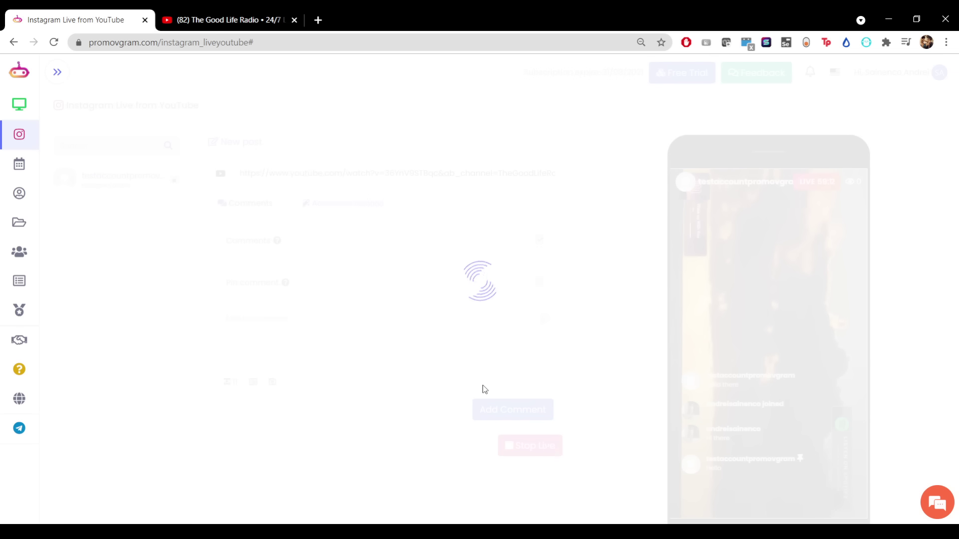